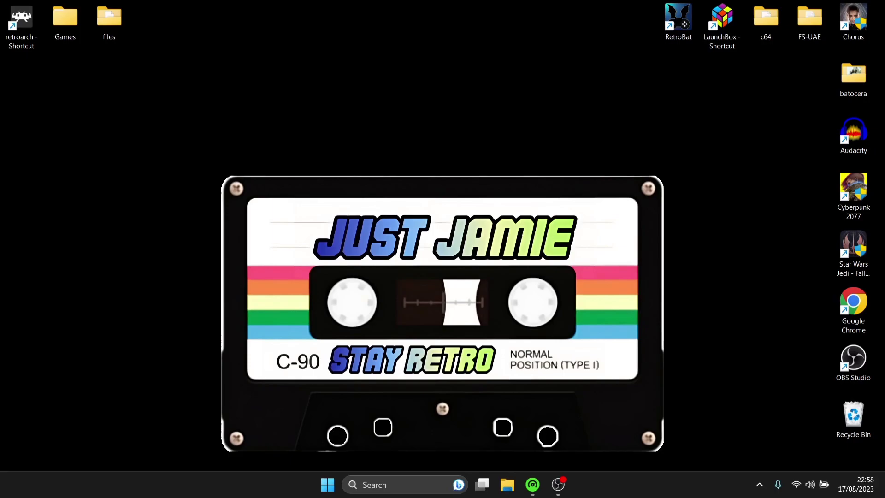
- Launch RetroArch from the desktop shortcut and open the Online Updater
{"action": "double_click", "coordinate": [21, 23]}
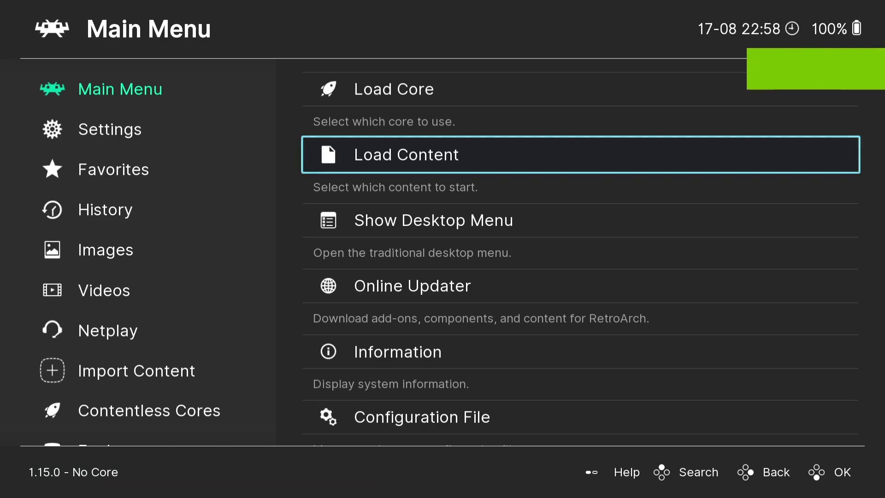
{"action": "left_click", "coordinate": [436, 274]}
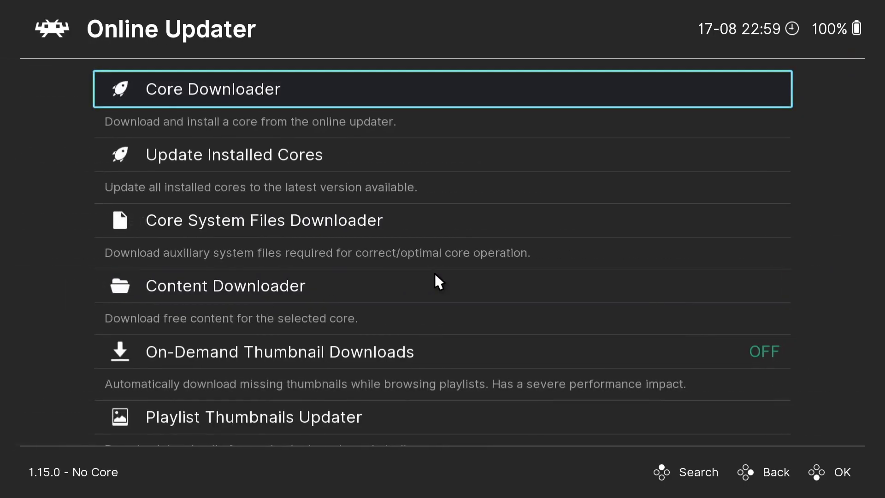
- In Core Downloader, find and install the Sony - PlayStation (SwanStation) core
{"action": "left_click", "coordinate": [252, 87]}
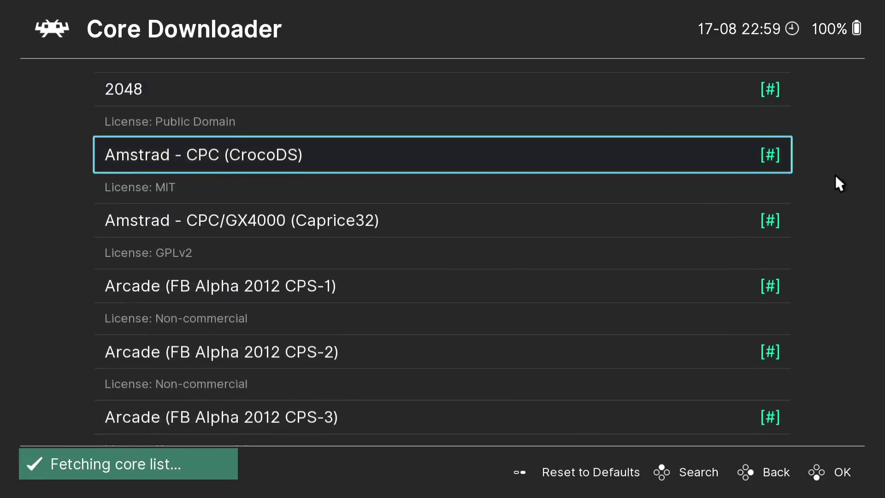
{"action": "scroll", "coordinate": [443, 249], "scroll_direction": "down", "scroll_amount": 20}
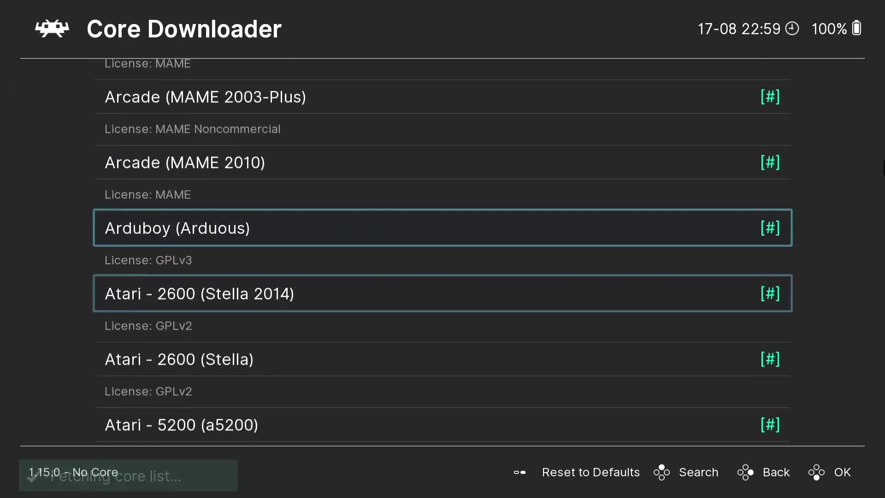
{"action": "scroll", "coordinate": [443, 249], "scroll_direction": "down", "scroll_amount": 20}
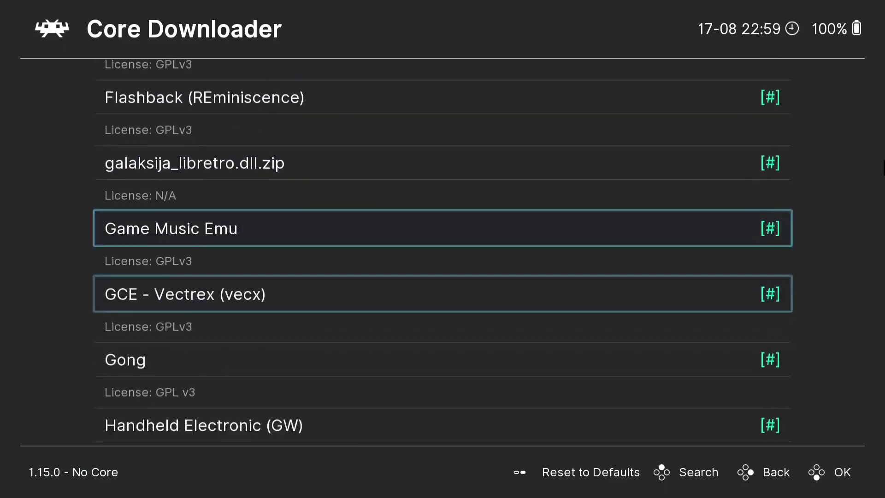
{"action": "scroll", "coordinate": [443, 249], "scroll_direction": "down", "scroll_amount": 20}
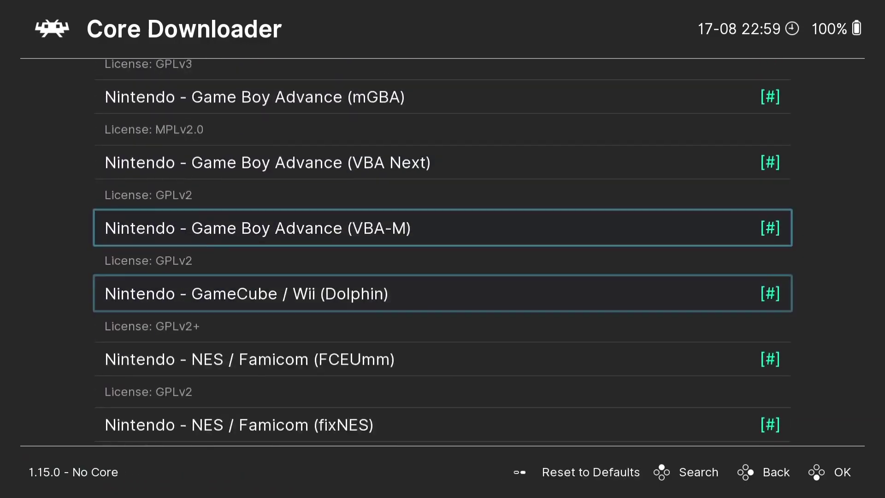
{"action": "scroll", "coordinate": [443, 249], "scroll_direction": "down", "scroll_amount": 20}
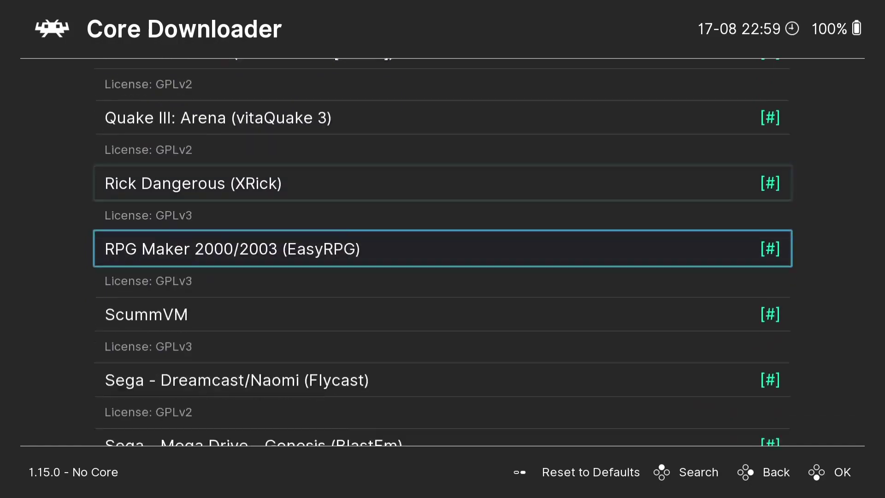
{"action": "scroll", "coordinate": [443, 249], "scroll_direction": "down", "scroll_amount": 20}
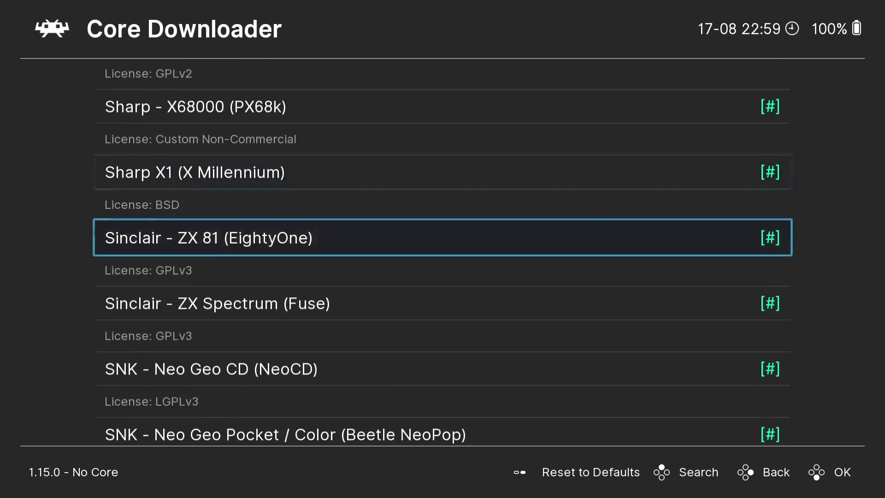
{"action": "scroll", "coordinate": [442, 249], "scroll_direction": "down", "scroll_amount": 2}
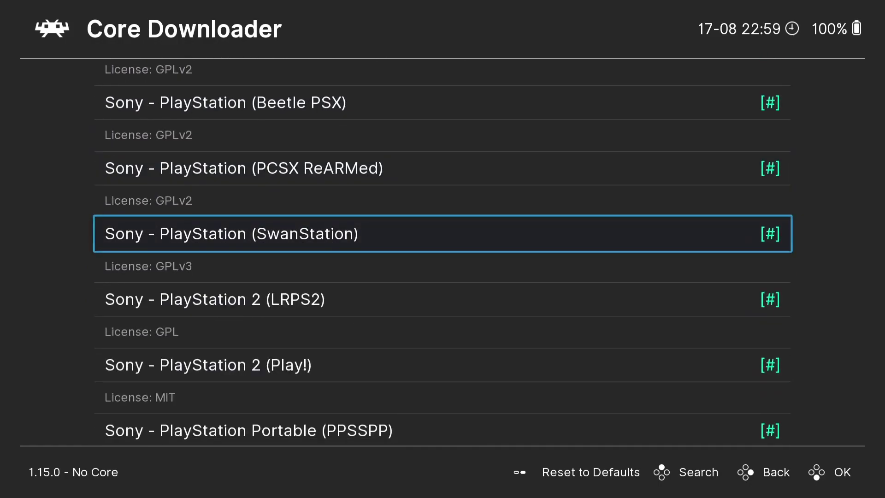
{"action": "scroll", "coordinate": [442, 249], "scroll_direction": "up", "scroll_amount": 2}
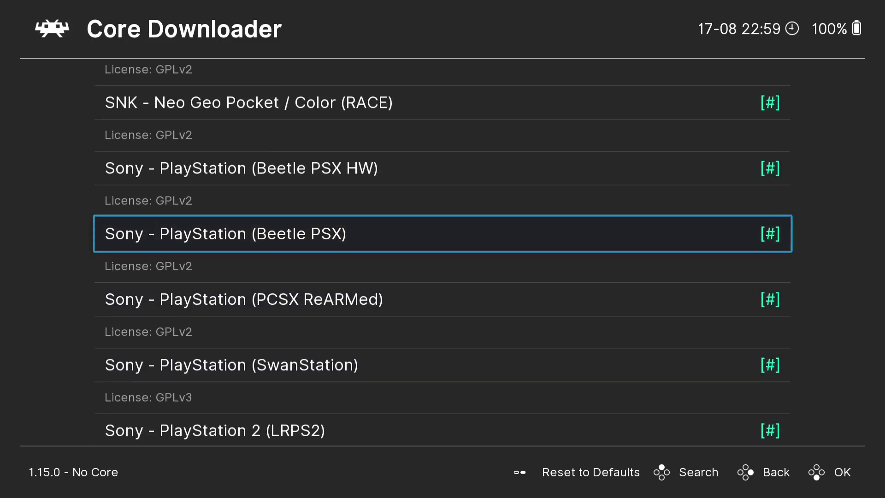
{"action": "scroll", "coordinate": [442, 248], "scroll_direction": "down", "scroll_amount": 1}
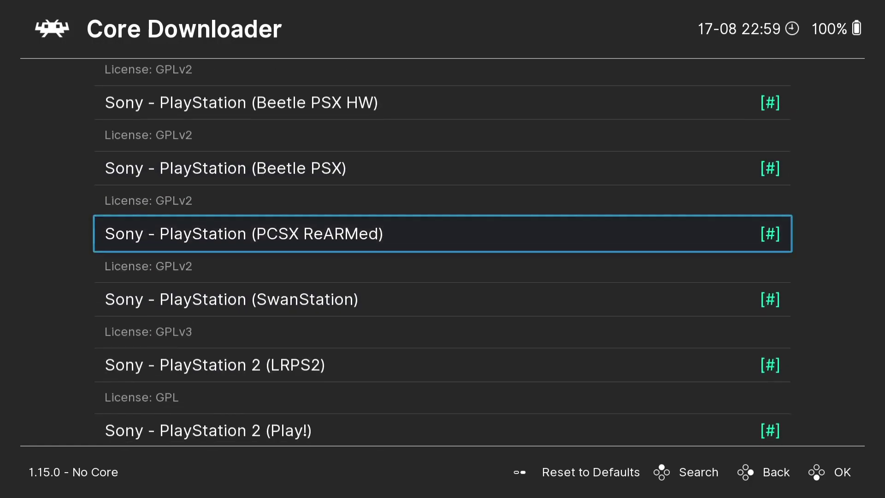
{"action": "scroll", "coordinate": [443, 249], "scroll_direction": "down", "scroll_amount": 1}
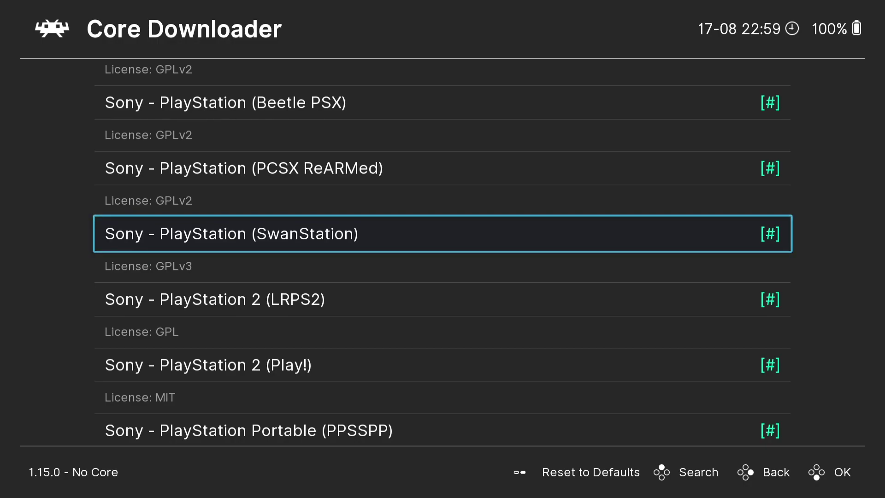
{"action": "key", "text": "Return"}
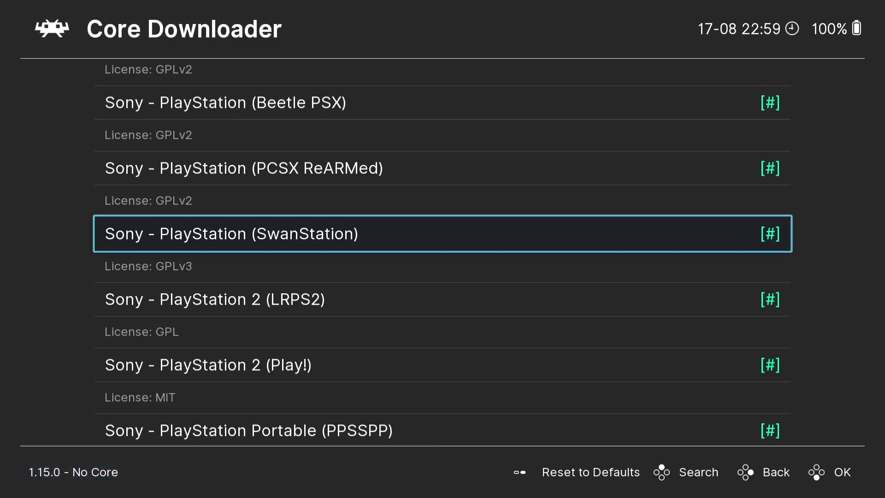
- Save the current settings as a new configuration file, RetroArch-0817-225957.cfg
{"action": "key", "text": "BackSpace"}
{"action": "key", "text": "BackSpace"}
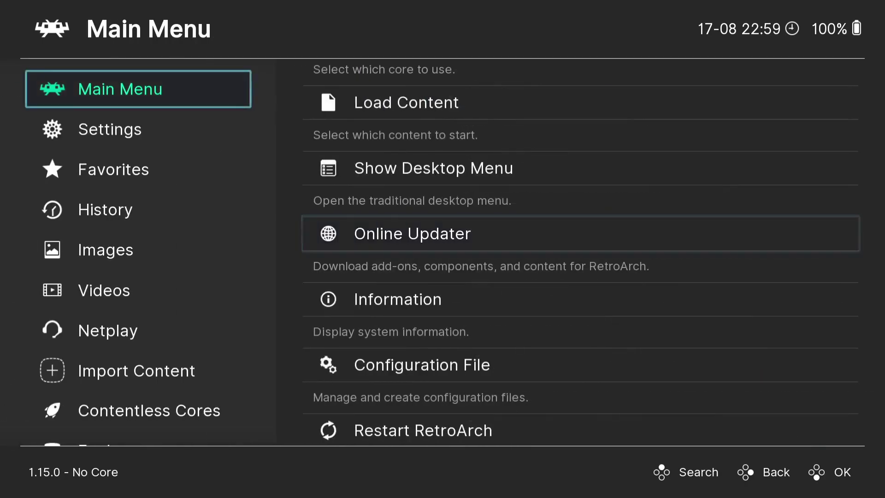
{"action": "key", "text": "Right"}
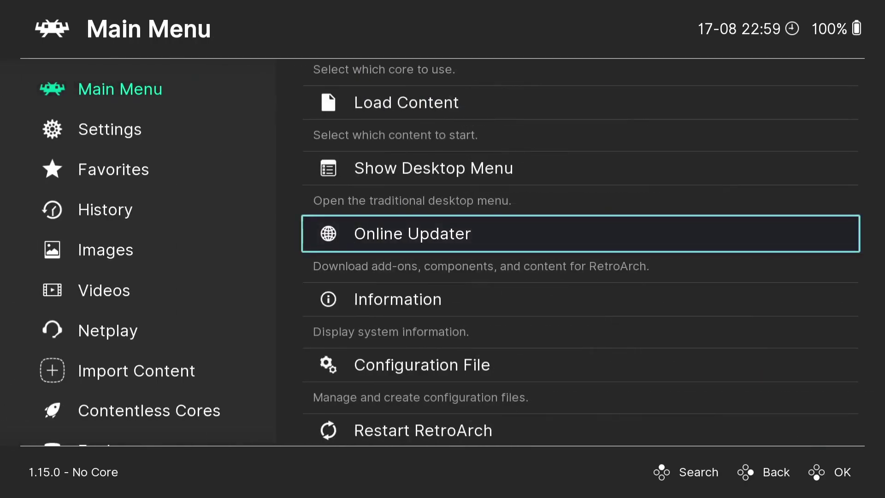
{"action": "key", "text": "Down"}
{"action": "key", "text": "Down"}
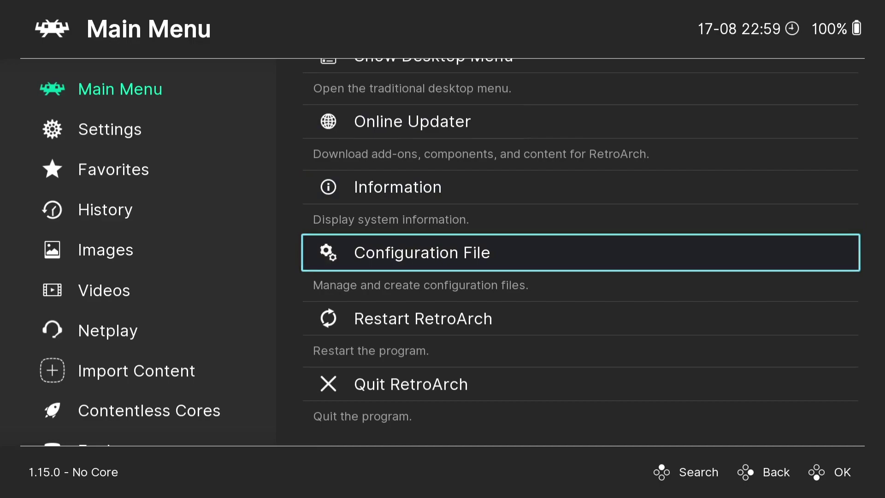
{"action": "key", "text": "Return"}
{"action": "key", "text": "Down"}
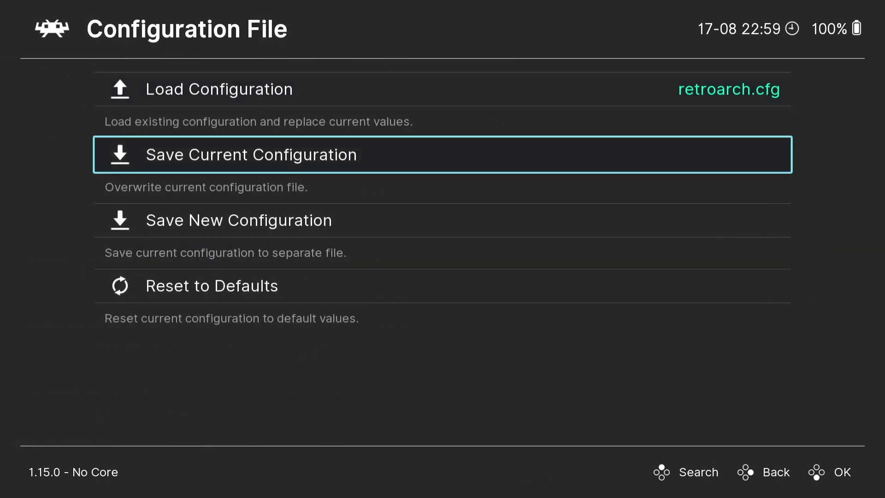
{"action": "key", "text": "Down"}
{"action": "key", "text": "Return"}
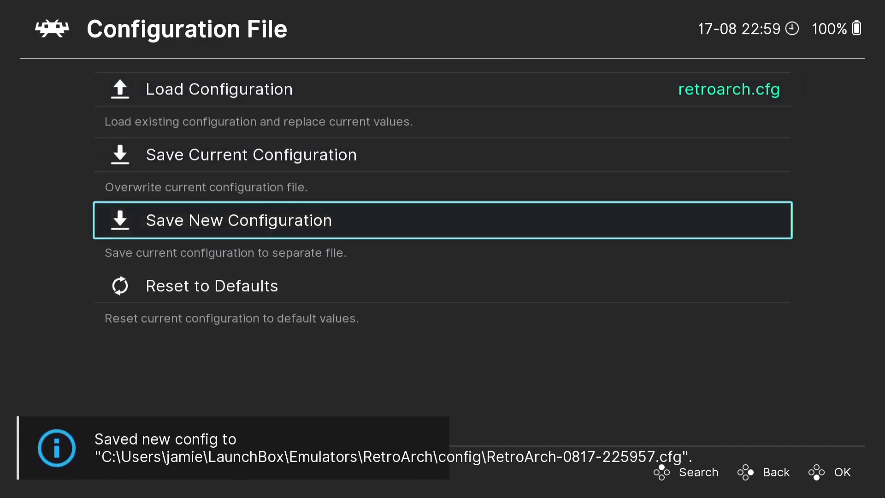
- Quit RetroArch from the Main Menu back to the desktop
{"action": "key", "text": "BackSpace"}
{"action": "key", "text": "Down"}
{"action": "key", "text": "Down"}
{"action": "key", "text": "Return"}
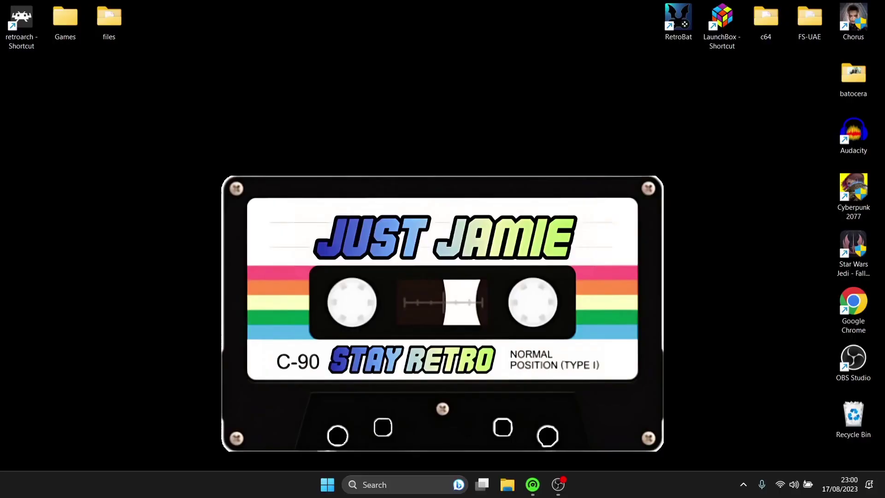
- Open the desktop 'files' folder and show the sizes of its three 512 KB scph BIOS files
{"action": "double_click", "coordinate": [121, 37]}
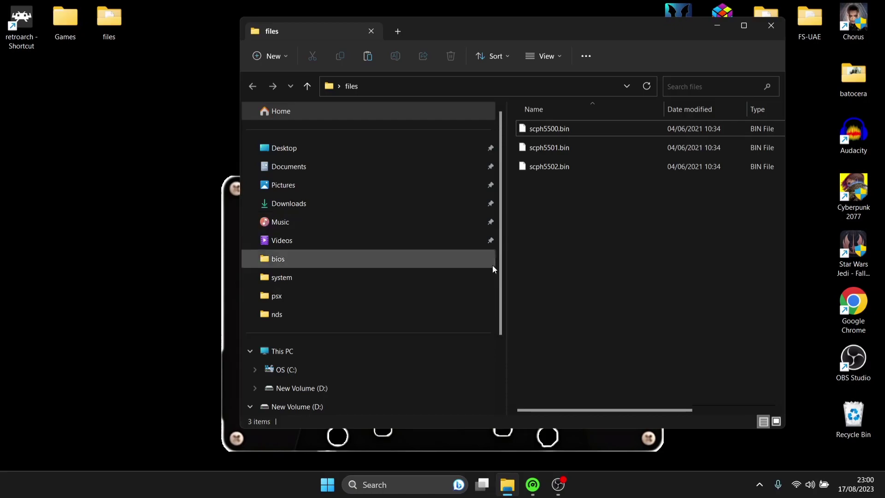
{"action": "left_click_drag", "start_coordinate": [507, 210], "coordinate": [305, 245]}
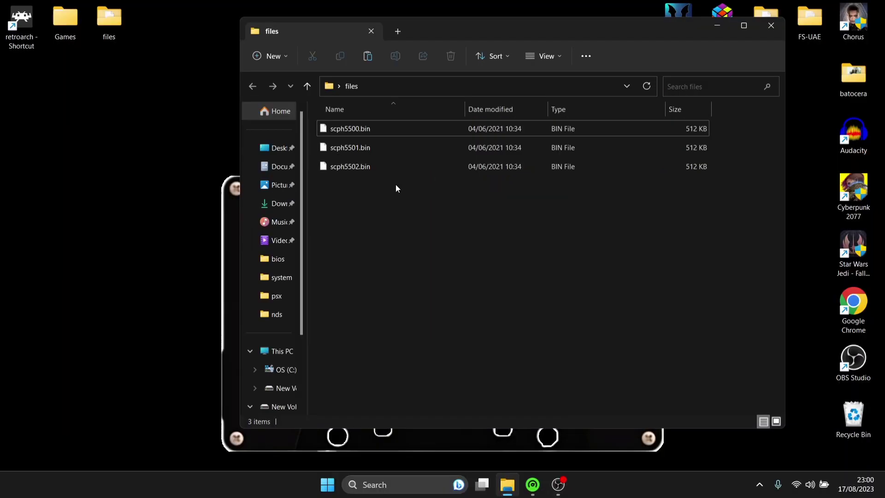
- Open RetroArch's install location and its system folder
{"action": "right_click", "coordinate": [16, 27]}
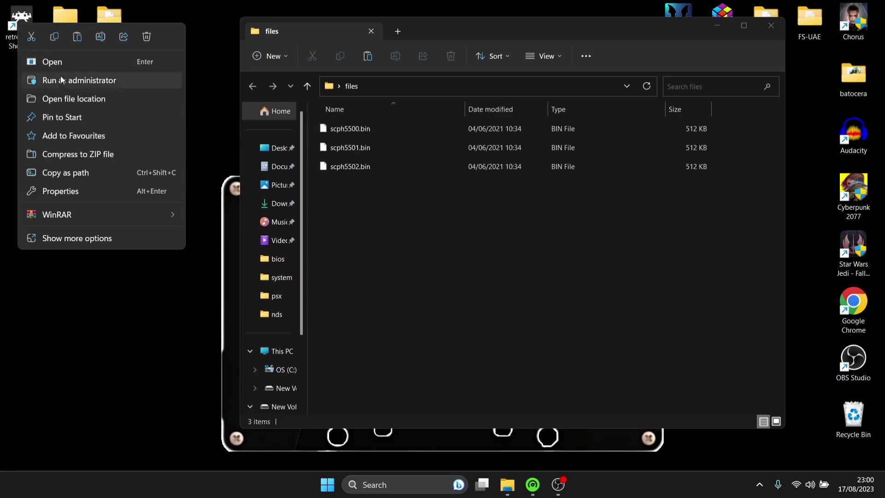
{"action": "left_click", "coordinate": [65, 100]}
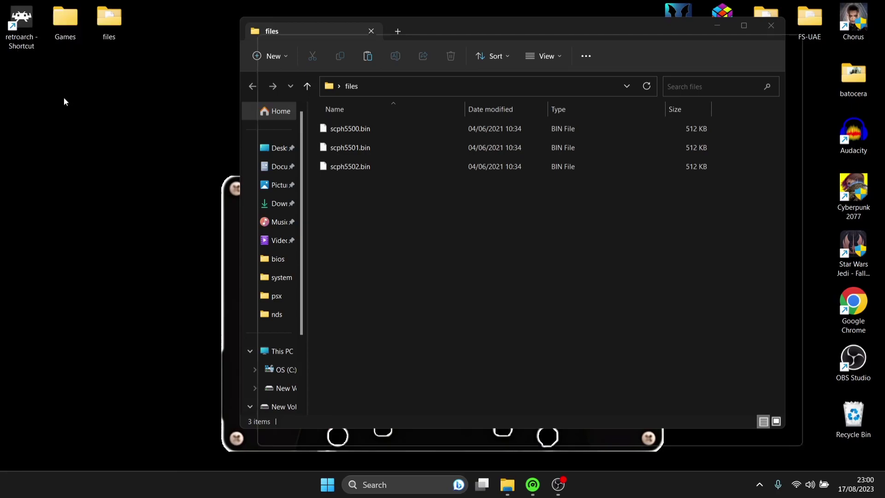
{"action": "left_click_drag", "start_coordinate": [800, 355], "coordinate": [767, 184]}
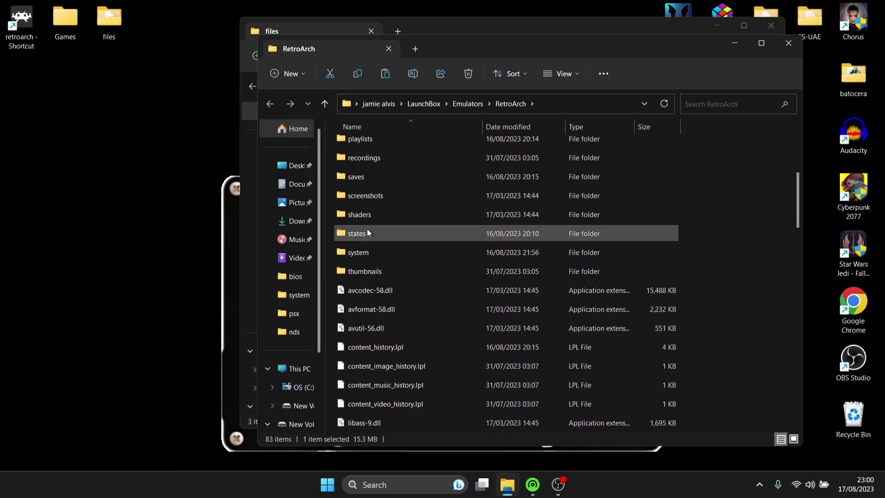
{"action": "double_click", "coordinate": [373, 252]}
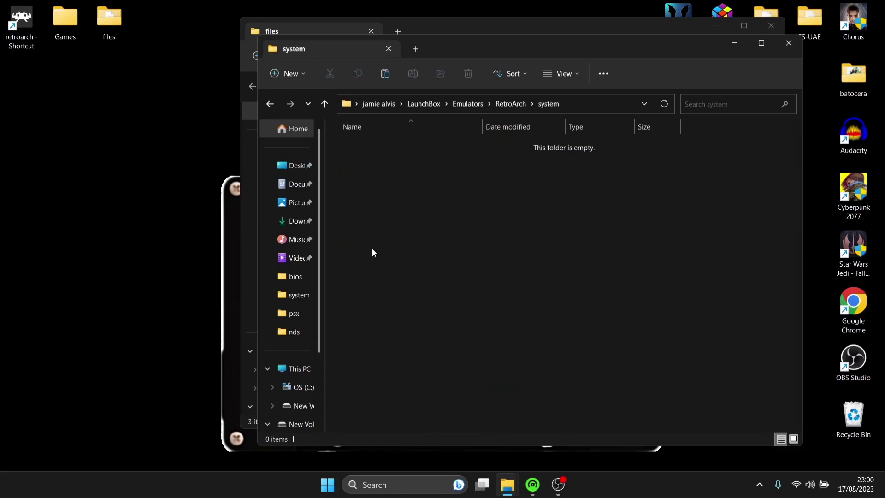
- Arrange both windows and move scph5500, scph5501 and scph5502.bin into the system folder
{"action": "left_click_drag", "start_coordinate": [556, 47], "coordinate": [274, 69]}
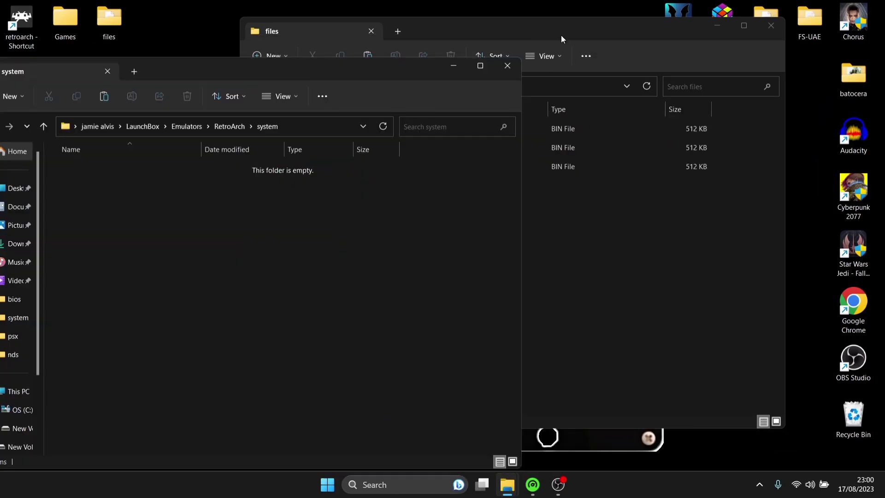
{"action": "left_click", "coordinate": [660, 38]}
{"action": "left_click_drag", "start_coordinate": [660, 38], "coordinate": [810, 82]}
{"action": "left_click_drag", "start_coordinate": [664, 286], "coordinate": [260, 271]}
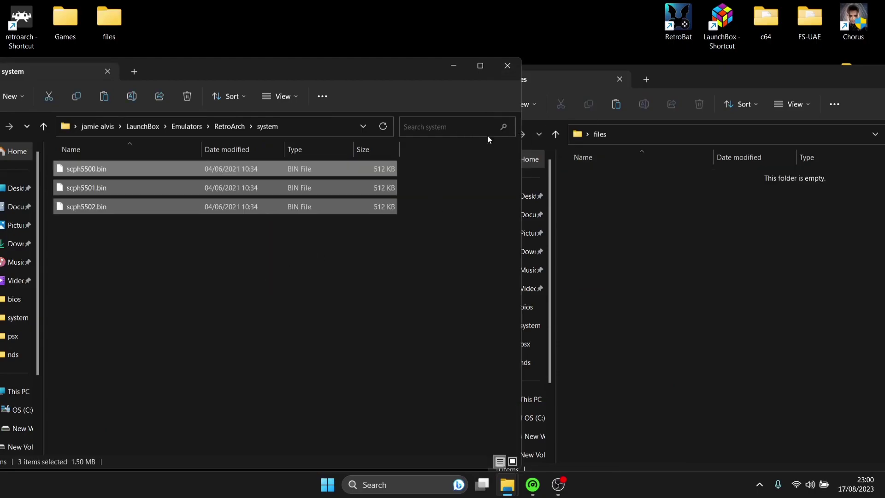
- Close the system folder and files Explorer windows
{"action": "left_click", "coordinate": [507, 66]}
{"action": "left_click_drag", "start_coordinate": [726, 80], "coordinate": [326, 79]}
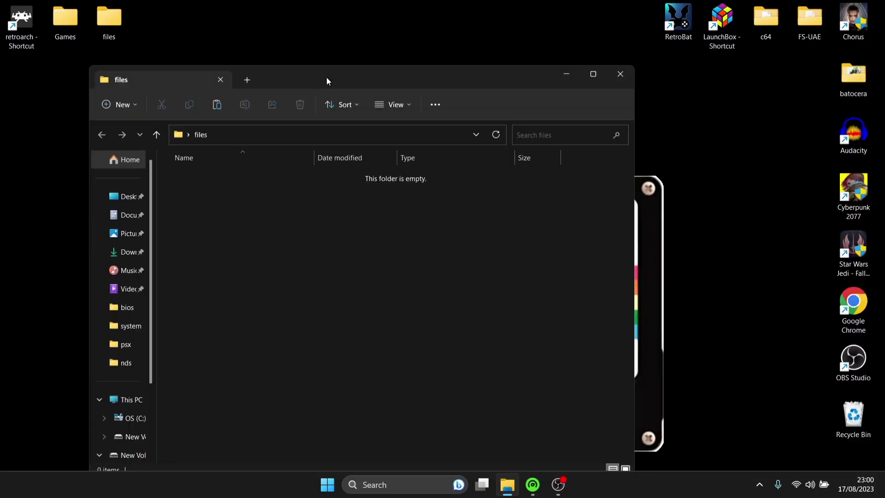
{"action": "left_click", "coordinate": [628, 78]}
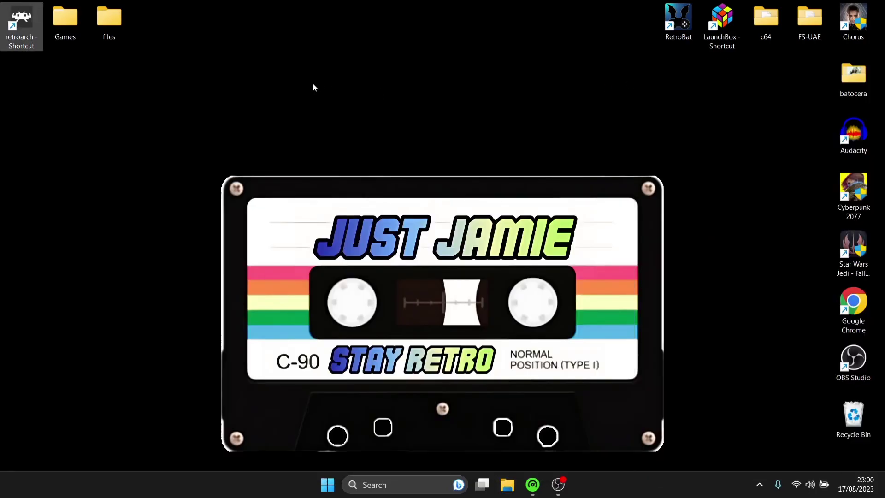
- Launch RetroArch and browse Load Content on the C:\ drive
{"action": "double_click", "coordinate": [30, 32]}
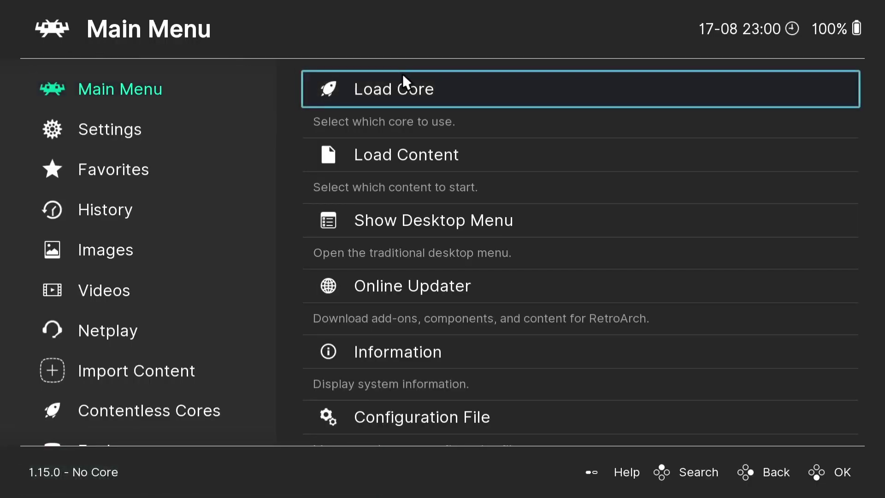
{"action": "left_click", "coordinate": [426, 155]}
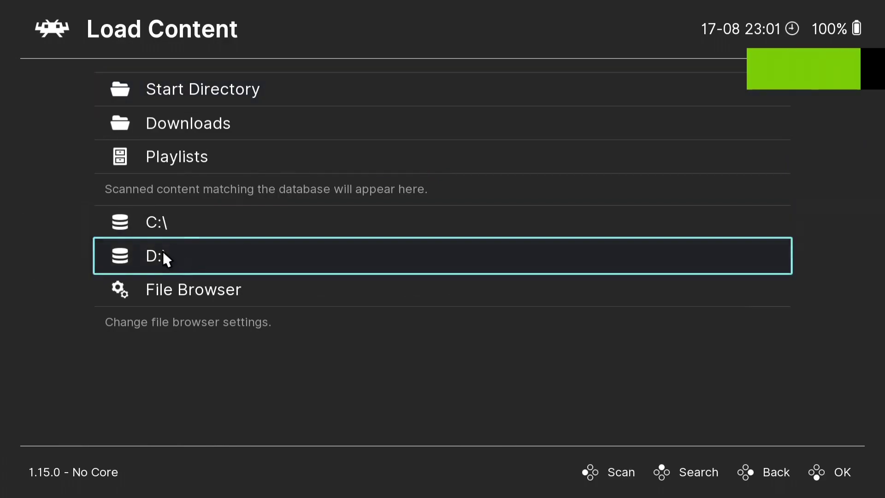
{"action": "left_click", "coordinate": [182, 225]}
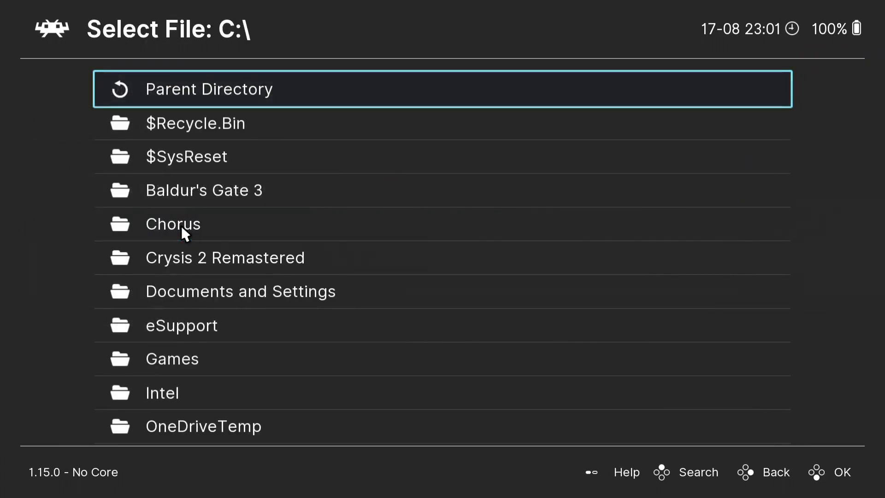
- Navigate to Users, then your user folder, then Desktop in the file browser
{"action": "key", "text": "Down"}
{"action": "key", "text": "Down"}
{"action": "key", "text": "Down"}
{"action": "key", "text": "Down"}
{"action": "key", "text": "Down"}
{"action": "key", "text": "Down"}
{"action": "key", "text": "Down"}
{"action": "key", "text": "Down"}
{"action": "key", "text": "Down"}
{"action": "key", "text": "Down"}
{"action": "key", "text": "Down"}
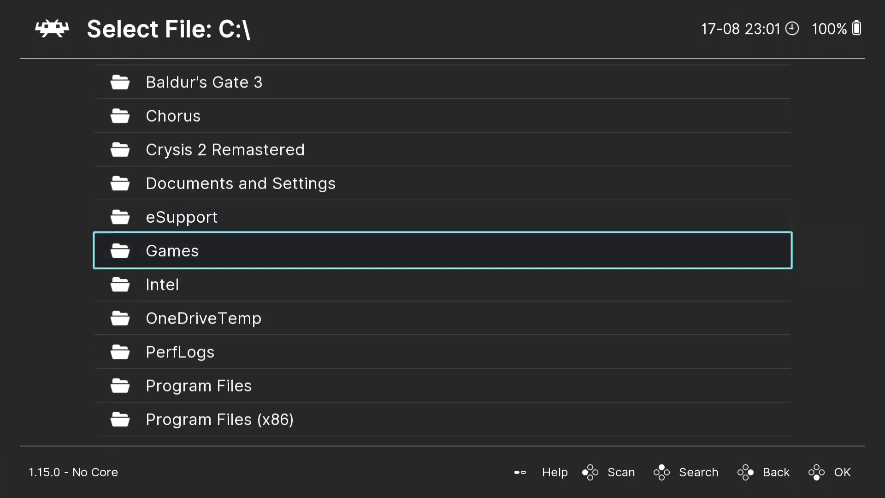
{"action": "key", "text": "Down"}
{"action": "key", "text": "Down"}
{"action": "key", "text": "Down"}
{"action": "key", "text": "Down"}
{"action": "key", "text": "Down"}
{"action": "key", "text": "Down"}
{"action": "key", "text": "Down"}
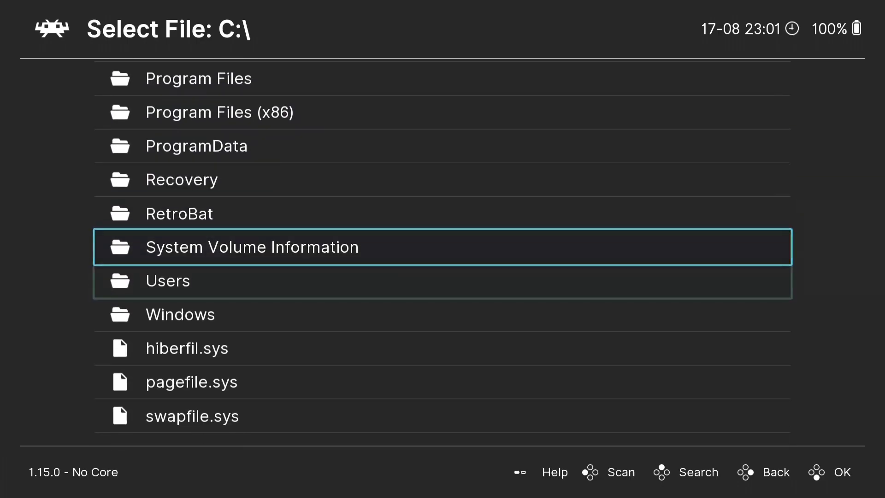
{"action": "key", "text": "Return"}
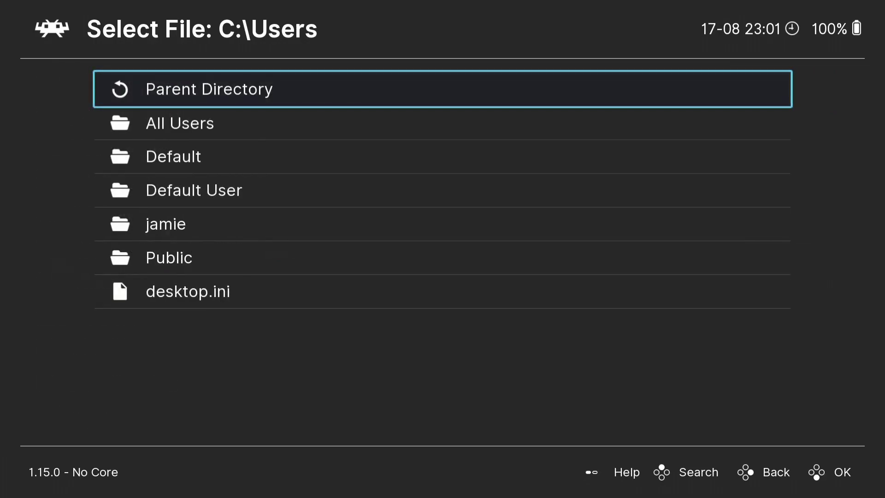
{"action": "key", "text": "Down"}
{"action": "key", "text": "Down"}
{"action": "key", "text": "Down"}
{"action": "key", "text": "Down"}
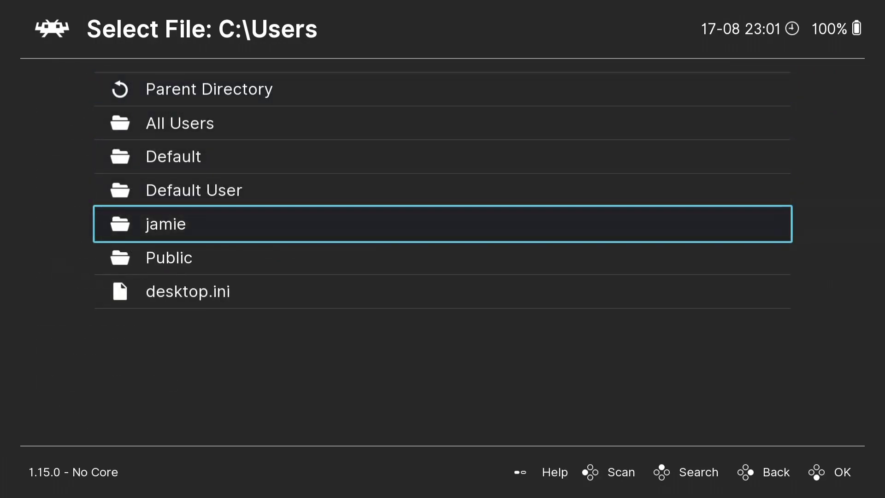
{"action": "key", "text": "Return"}
{"action": "key", "text": "Down"}
{"action": "key", "text": "Down"}
{"action": "key", "text": "Down"}
{"action": "key", "text": "Down"}
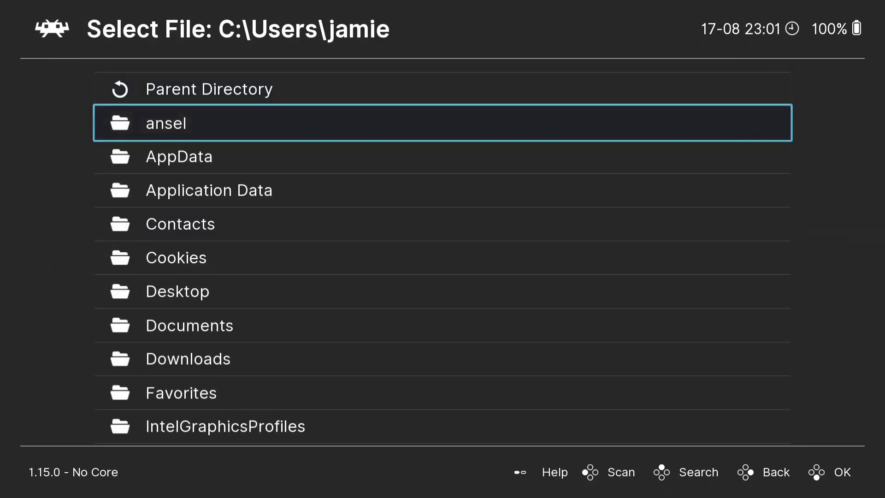
{"action": "key", "text": "Down"}
{"action": "key", "text": "Down"}
{"action": "key", "text": "Return"}
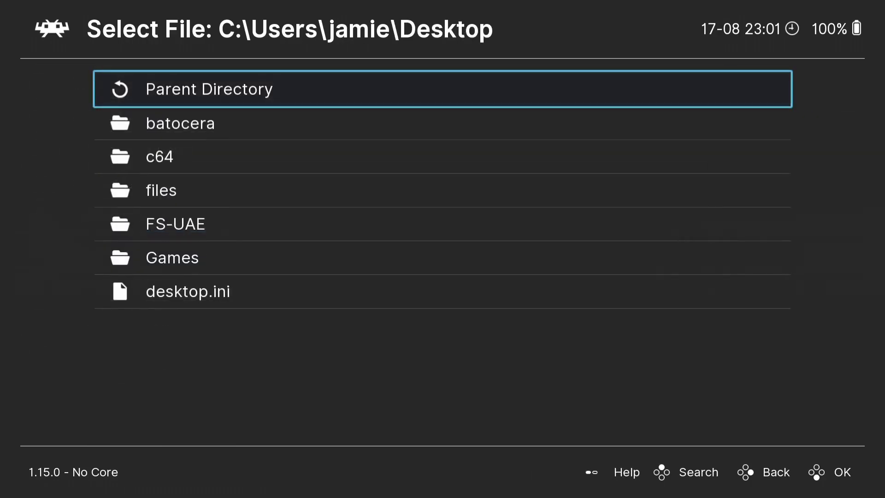
{"action": "key", "text": "Down"}
{"action": "key", "text": "Down"}
{"action": "key", "text": "Down"}
{"action": "key", "text": "Down"}
{"action": "key", "text": "Down"}
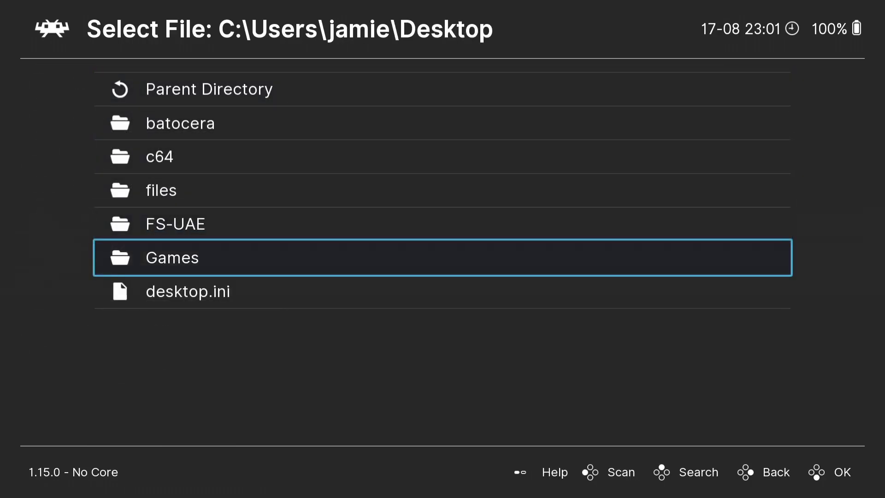
- Open Games\Ridge Racer and select Ridge Racer.cue to list suggested cores
{"action": "key", "text": "Return"}
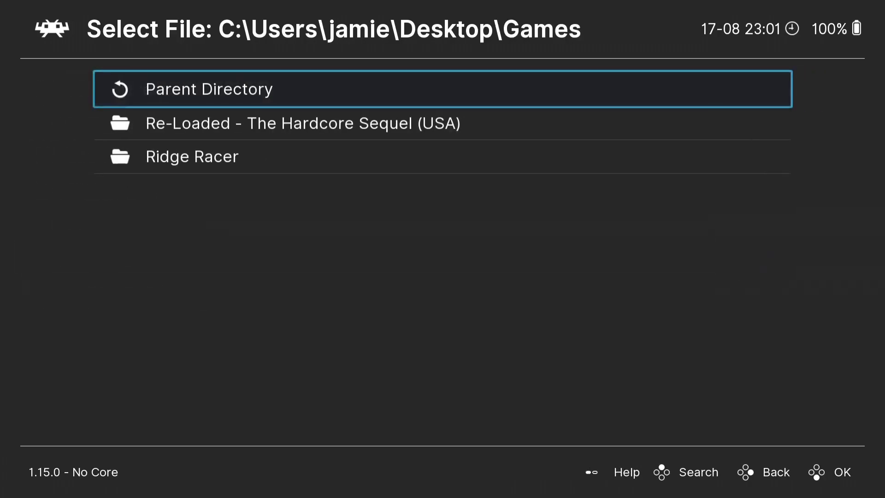
{"action": "key", "text": "Down"}
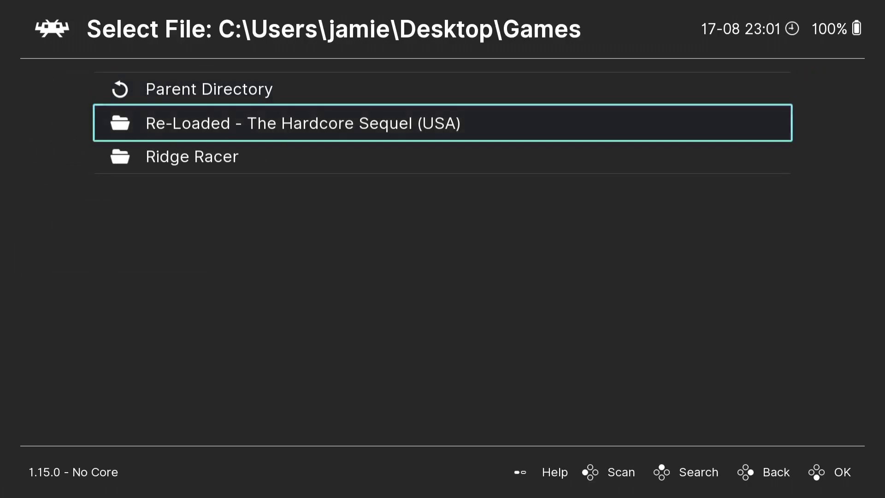
{"action": "key", "text": "Down"}
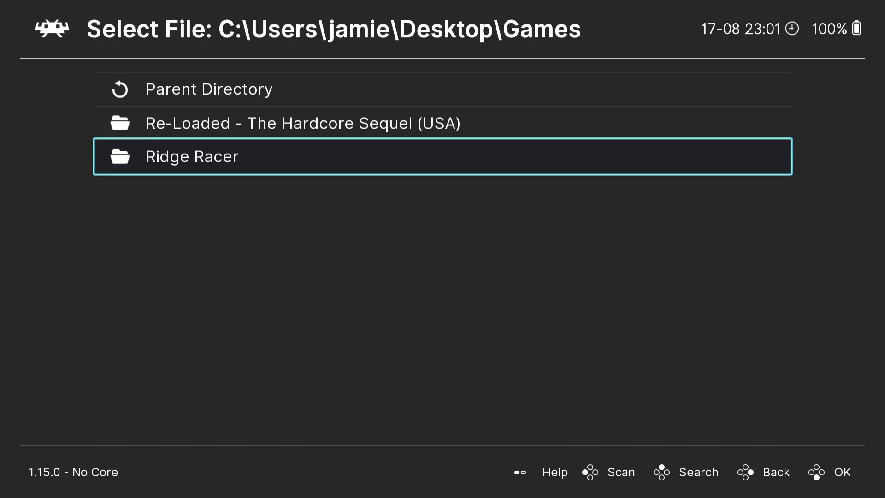
{"action": "key", "text": "Return"}
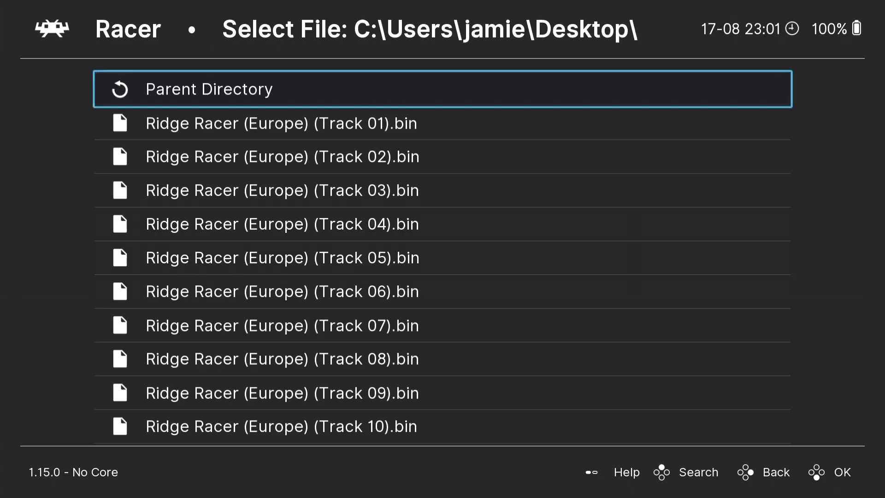
{"action": "key", "text": "Up"}
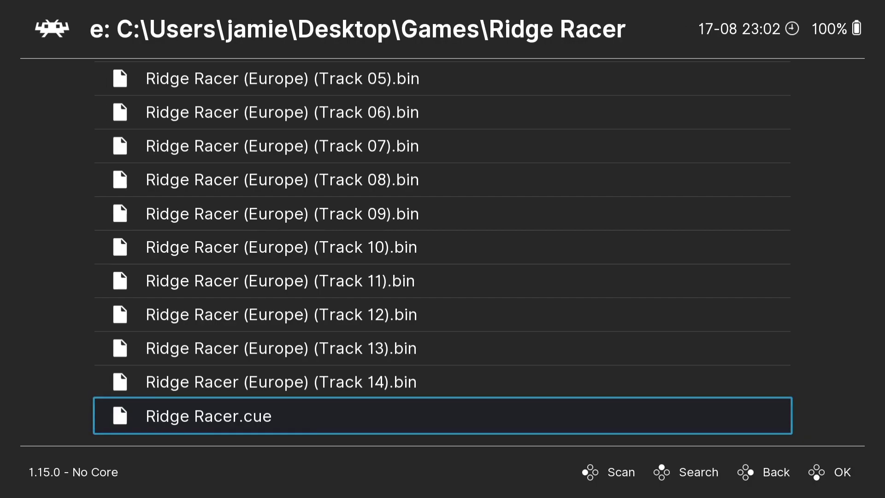
{"action": "key", "text": "Return"}
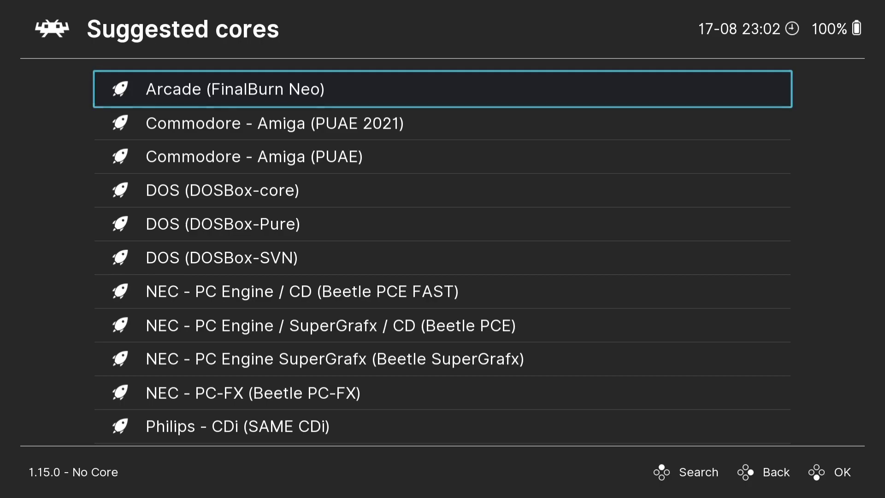
- Move down the Suggested cores list toward the Sony PlayStation core
{"action": "key", "text": "Down"}
{"action": "key", "text": "Down"}
{"action": "key", "text": "Down"}
{"action": "key", "text": "Down"}
{"action": "key", "text": "Down"}
{"action": "key", "text": "Down"}
{"action": "key", "text": "Down"}
{"action": "key", "text": "Down"}
{"action": "key", "text": "Down"}
{"action": "key", "text": "Down"}
{"action": "key", "text": "Down"}
{"action": "key", "text": "Down"}
{"action": "key", "text": "Down"}
{"action": "key", "text": "Down"}
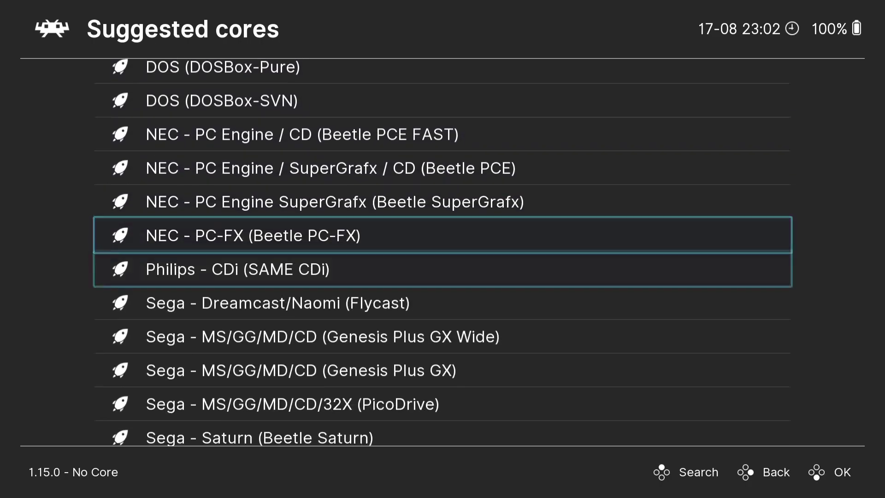
{"action": "key", "text": "Down"}
{"action": "key", "text": "Down"}
{"action": "key", "text": "Down"}
{"action": "key", "text": "Down"}
{"action": "key", "text": "Down"}
{"action": "key", "text": "Down"}
{"action": "key", "text": "Down"}
{"action": "key", "text": "Down"}
{"action": "key", "text": "Down"}
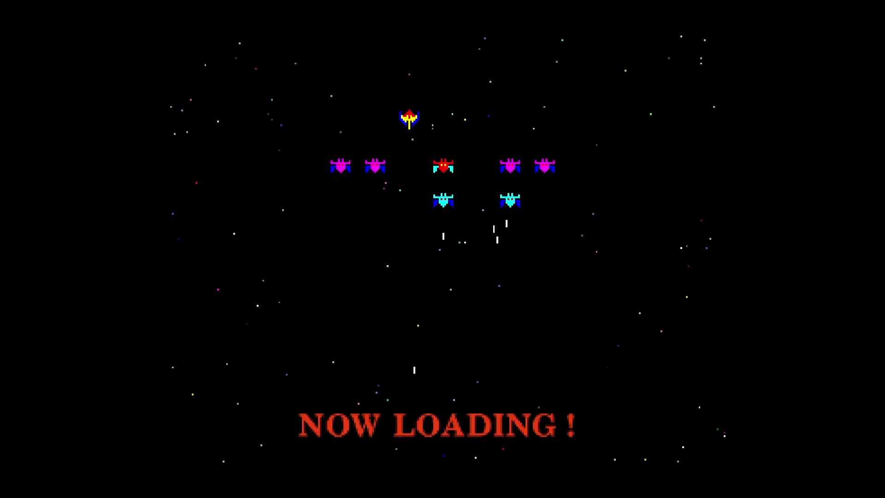
- Skip Ridge Racer's title screen and confirm START to begin the race
{"action": "key", "text": "Return"}
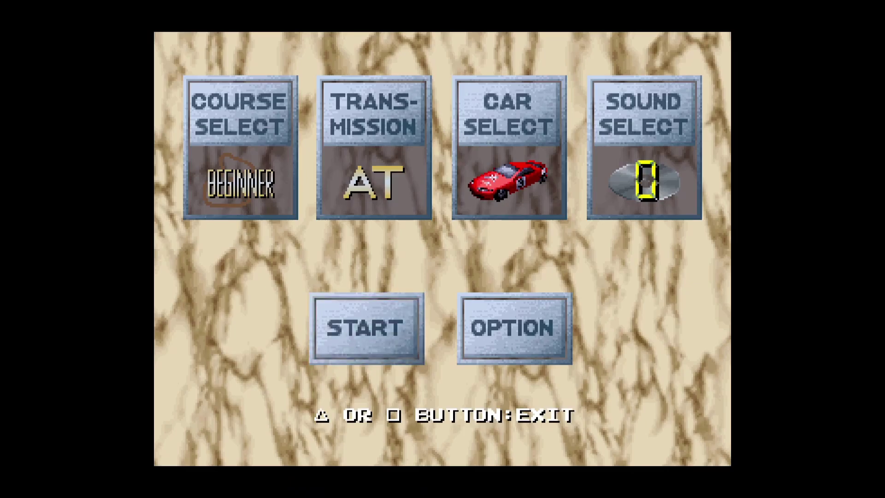
{"action": "key", "text": "Return"}
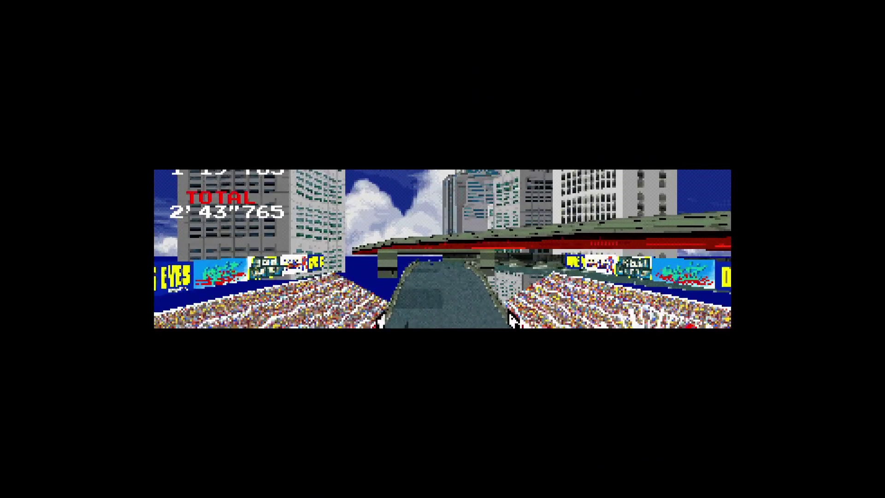